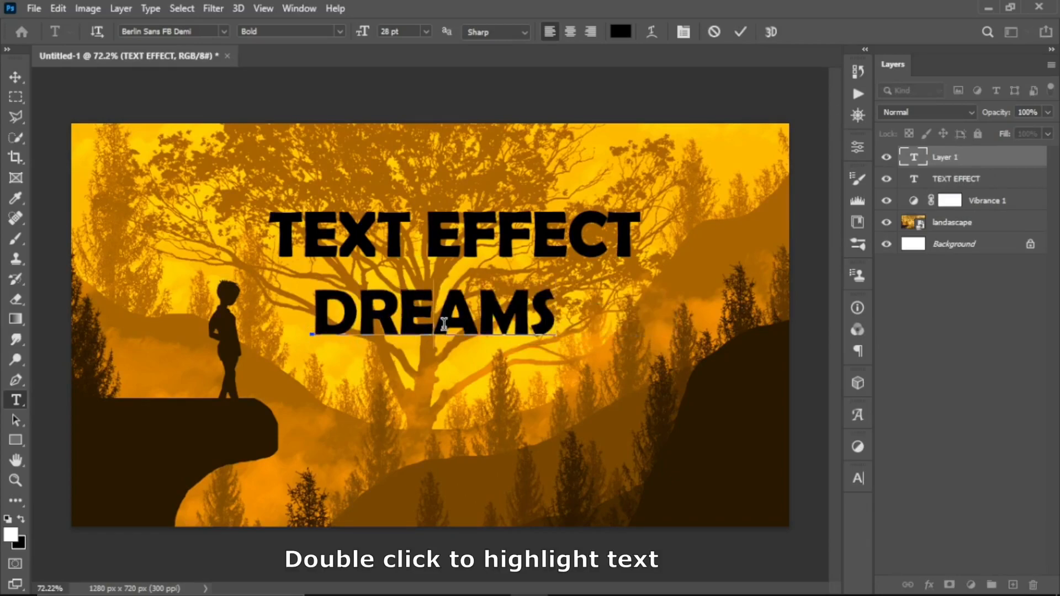
Set the font size of the word DREAMS to 75 pt.
{"action": "double_click", "coordinate": [444, 324]}
{"action": "key", "text": "ctrl+t"}
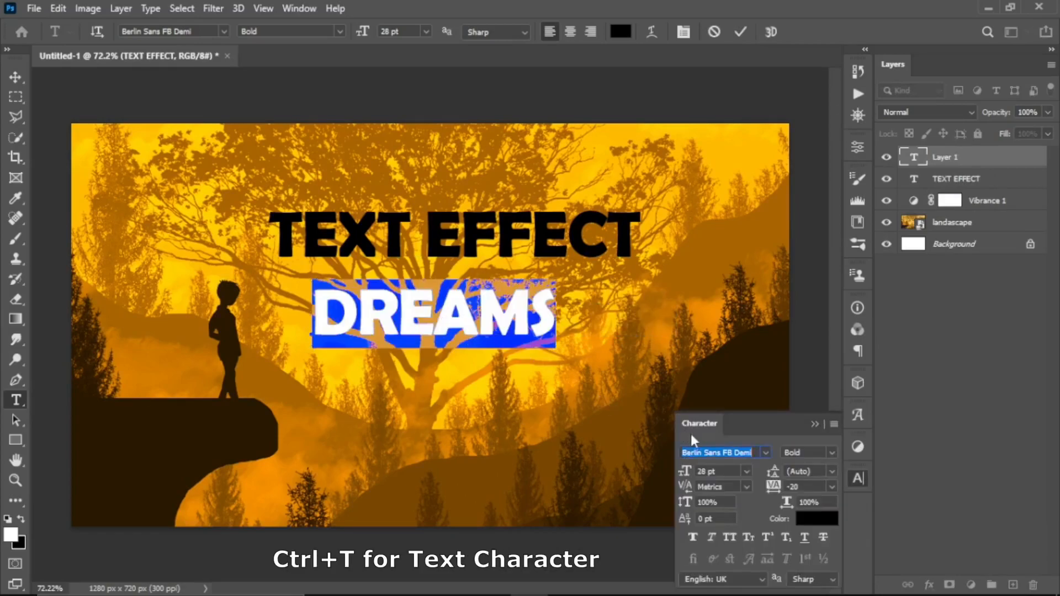
{"action": "left_click", "coordinate": [747, 471]}
{"action": "left_click", "coordinate": [734, 463]}
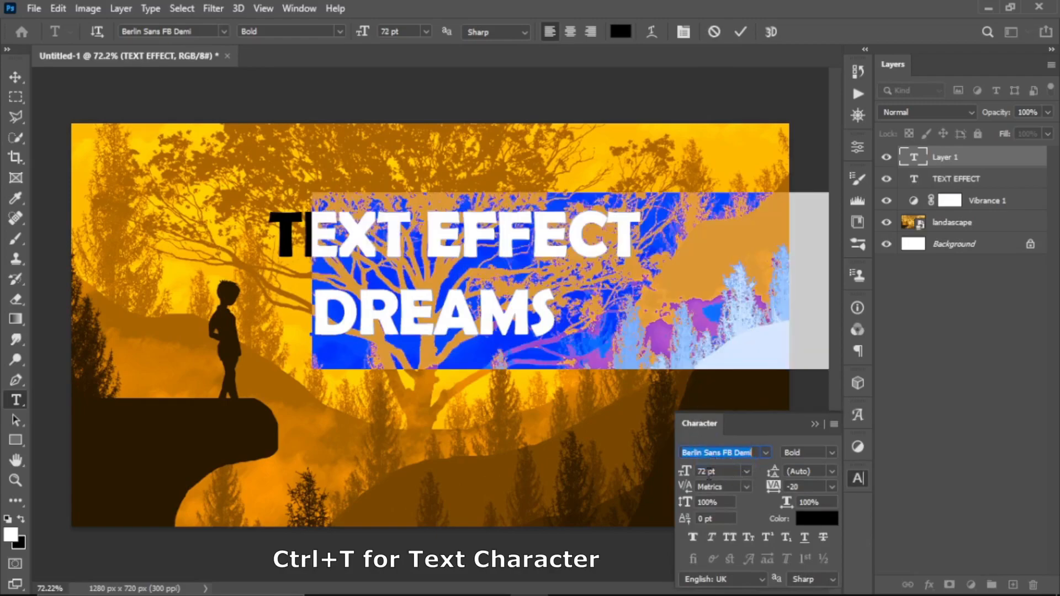
{"action": "left_click", "coordinate": [706, 472]}
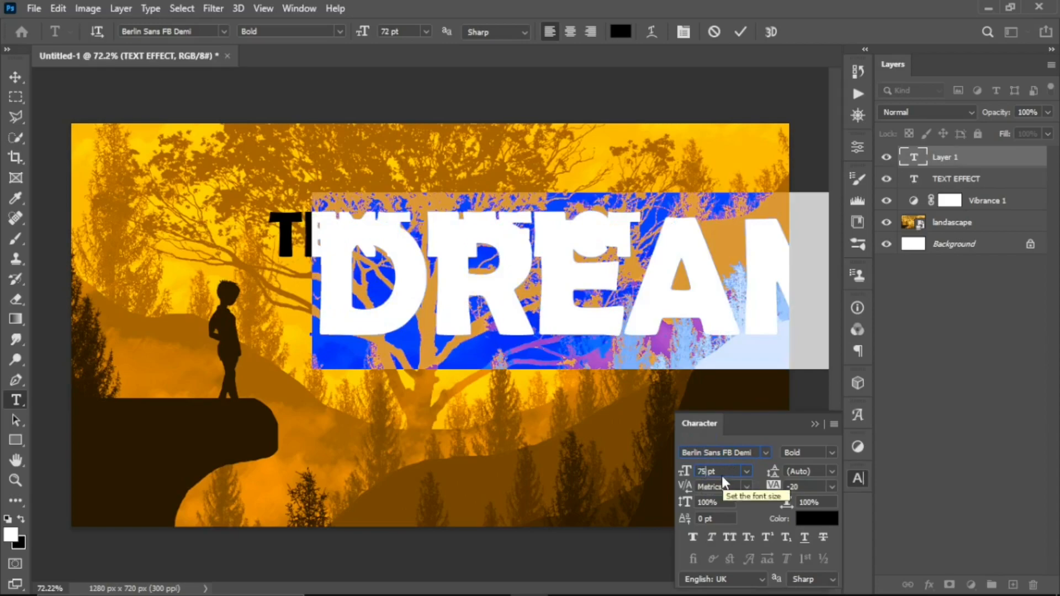
{"action": "type", "text": "75"}
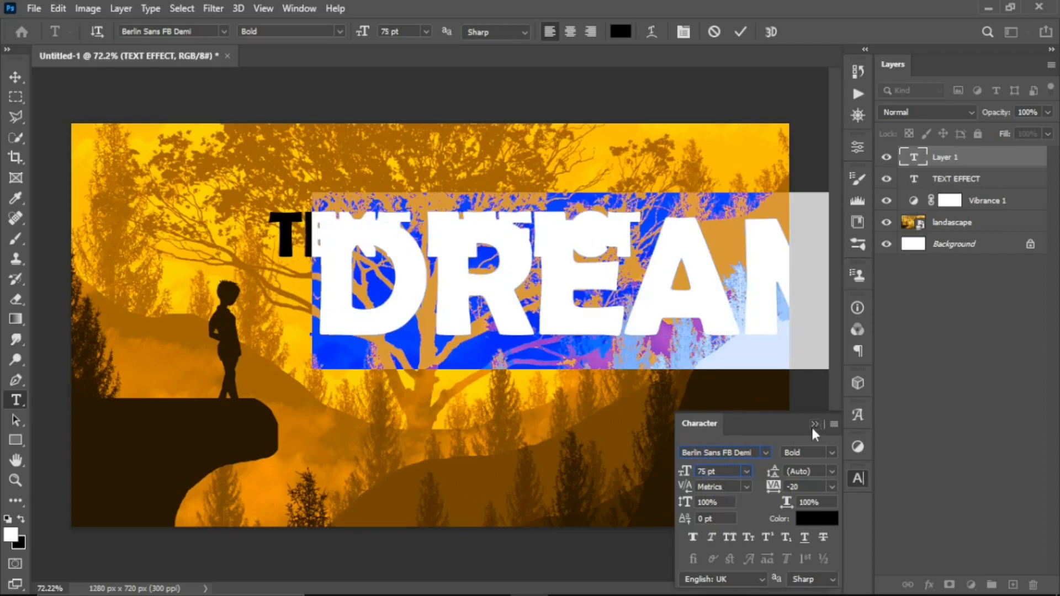
Move the enlarged DREAMS text directly beneath TEXT EFFECT, spanning most of the canvas width, and commit the text edit.
{"action": "left_click", "coordinate": [815, 424]}
{"action": "left_click_drag", "start_coordinate": [551, 423], "coordinate": [472, 447]}
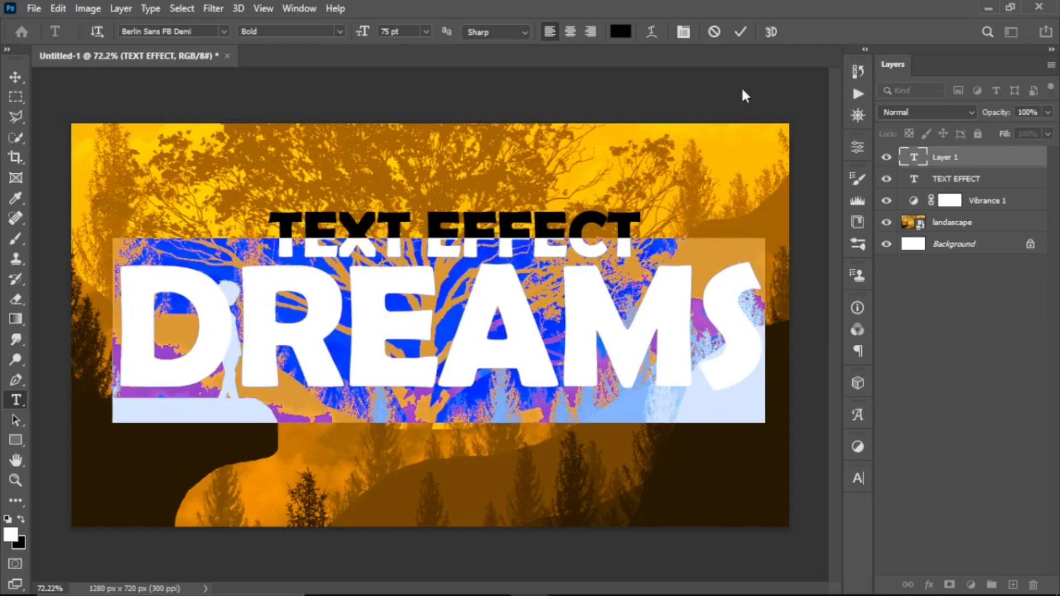
{"action": "left_click", "coordinate": [740, 32]}
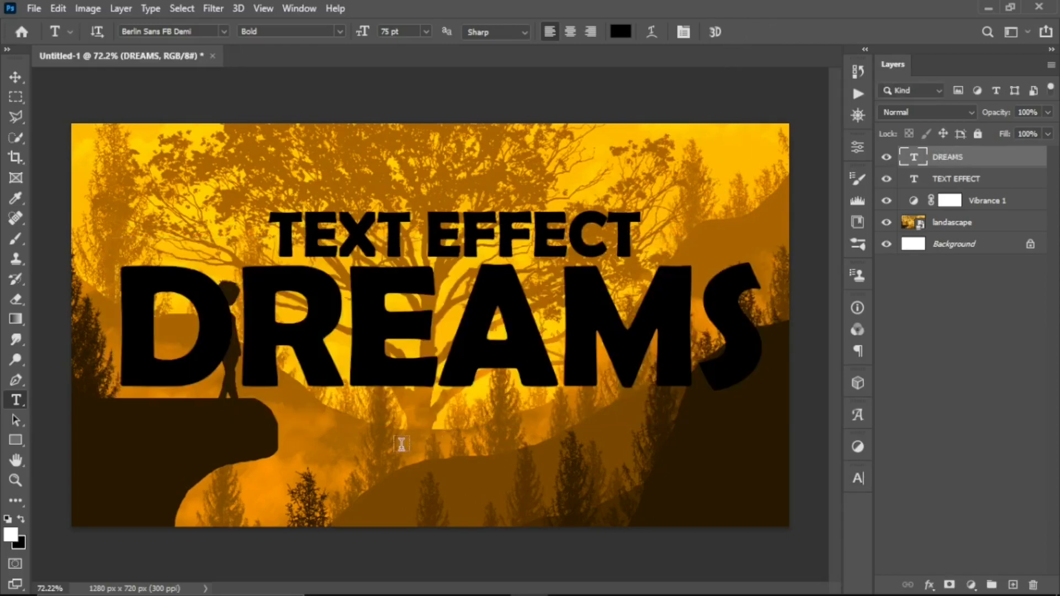
Add a new text line reading "TUTORIAL" and shift it toward the lower left, over the bottom of DREAMS.
{"action": "left_click", "coordinate": [345, 450]}
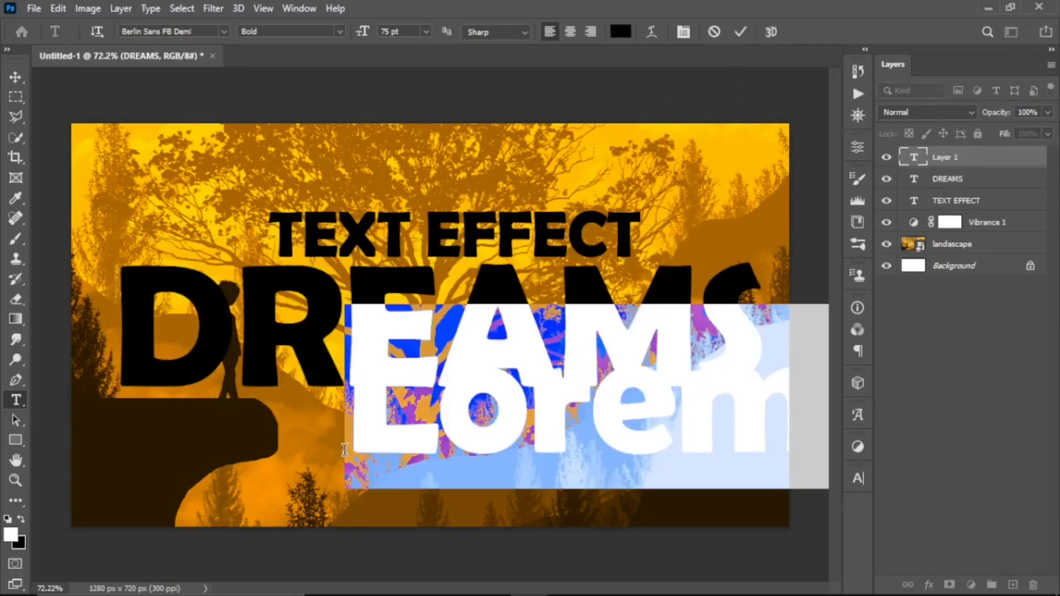
{"action": "type", "text": "TUTORIAL"}
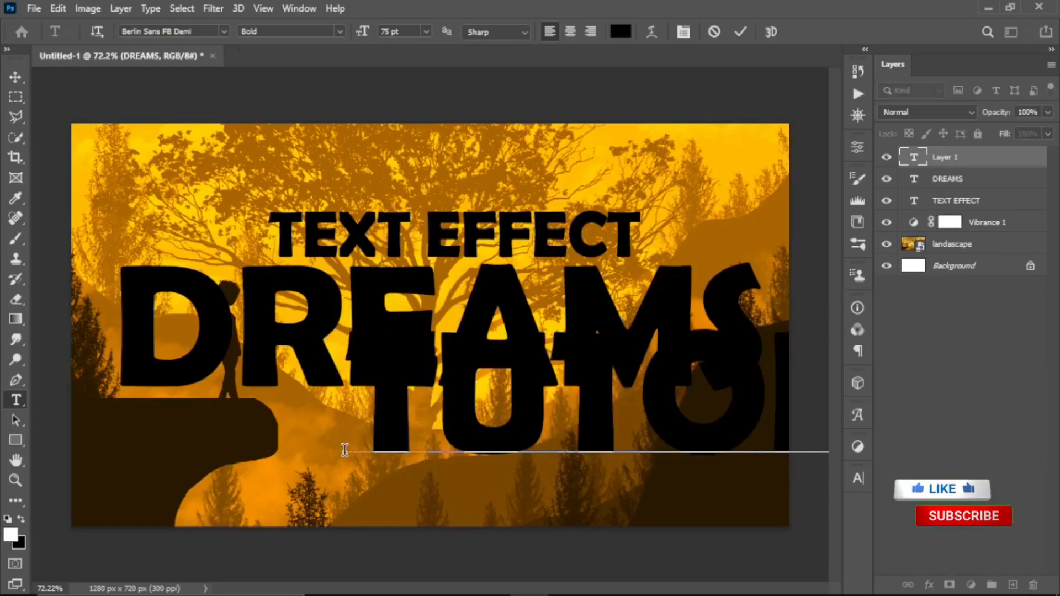
{"action": "left_click_drag", "start_coordinate": [528, 525], "coordinate": [367, 542]}
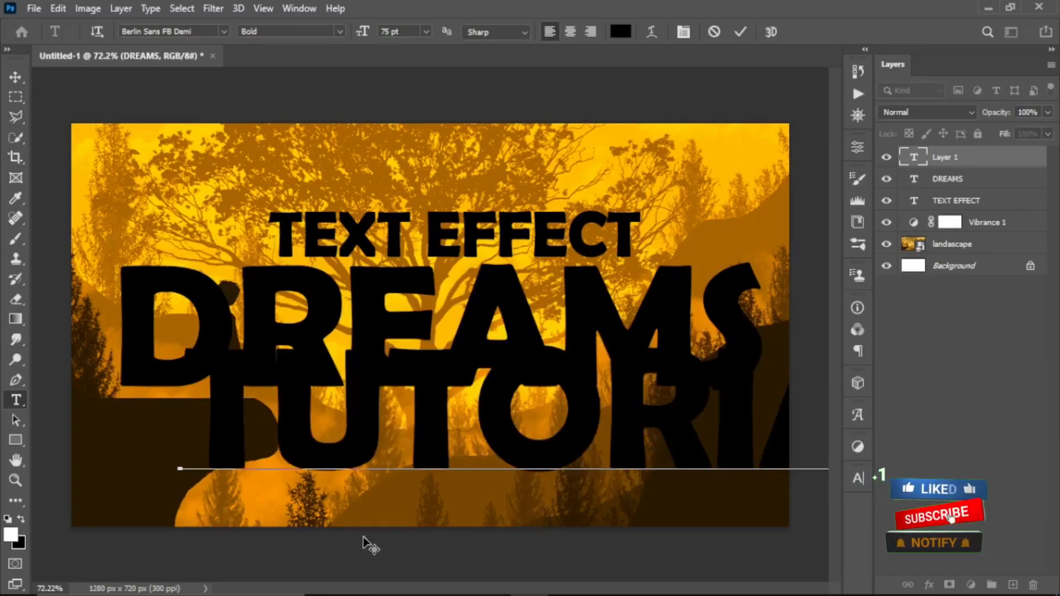
Reduce the TUTORIAL text to 46 pt, place it centered beneath DREAMS and commit the edit.
{"action": "double_click", "coordinate": [421, 428]}
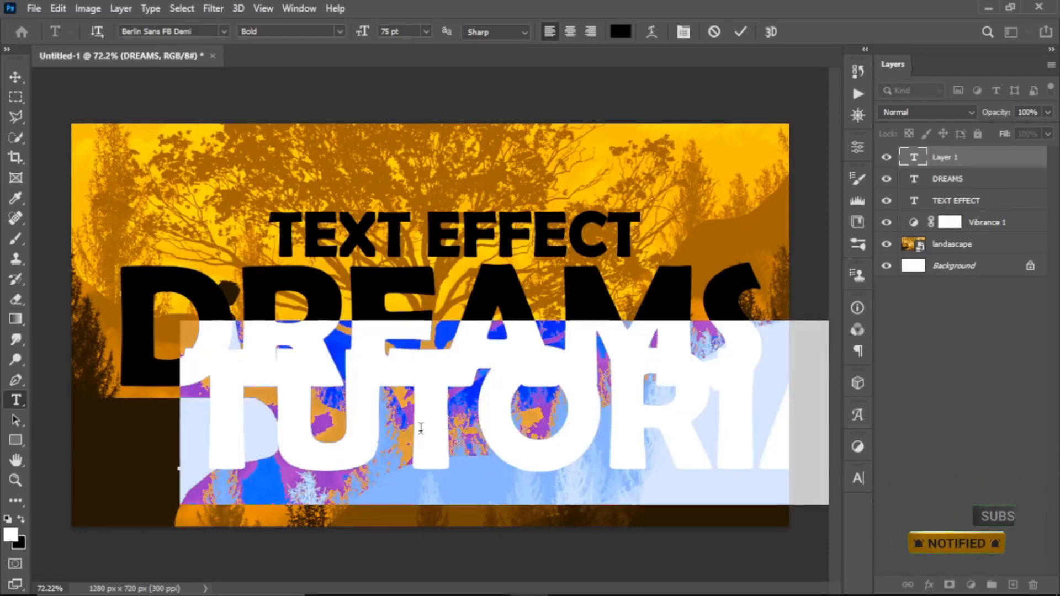
{"action": "key", "text": "ctrl+t"}
{"action": "left_click_drag", "start_coordinate": [685, 472], "coordinate": [667, 474]}
{"action": "left_click_drag", "start_coordinate": [491, 521], "coordinate": [490, 521]}
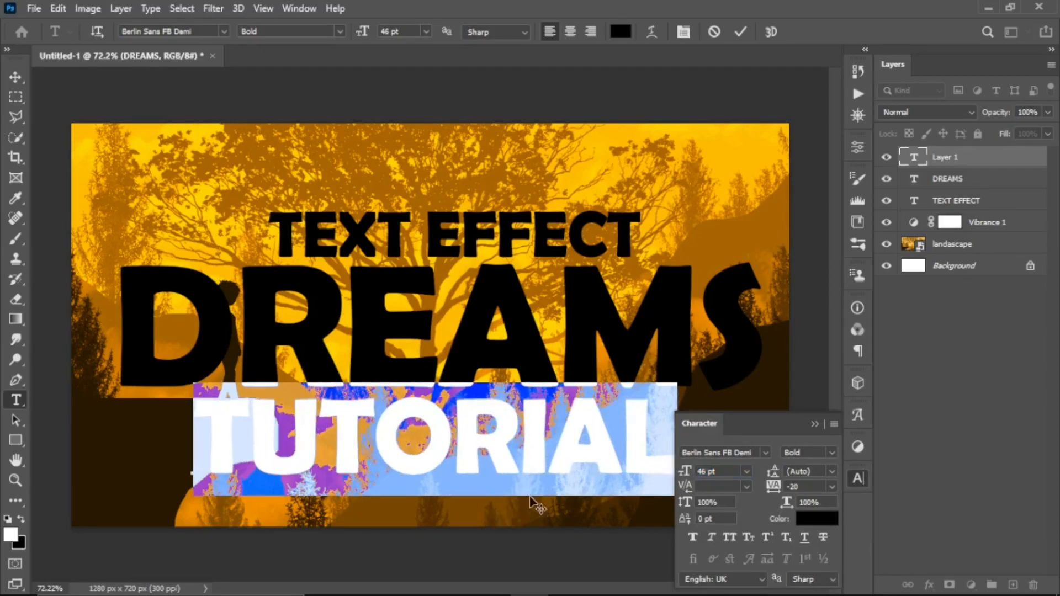
{"action": "left_click", "coordinate": [740, 32]}
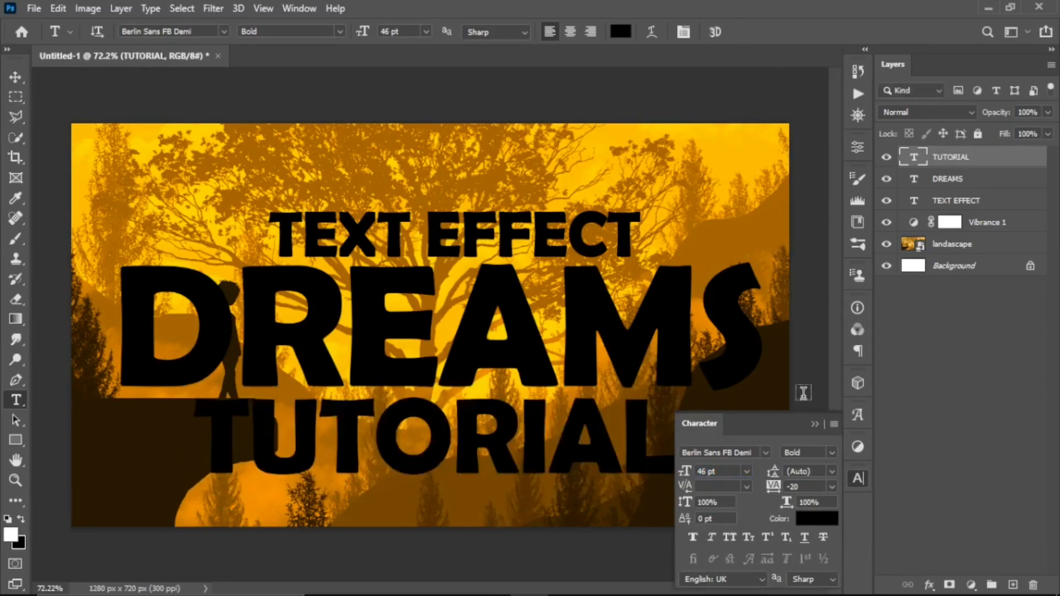
{"action": "left_click", "coordinate": [815, 423]}
Reposition the TEXT EFFECT, DREAMS and TUTORIAL layers into a centered, evenly spaced stack on the canvas.
{"action": "key", "text": "v"}
{"action": "left_click_drag", "start_coordinate": [582, 239], "coordinate": [564, 237]}
{"action": "mouse_move", "coordinate": [598, 313]}
{"action": "left_mouse_down"}
{"action": "mouse_move", "coordinate": [589, 305]}
{"action": "mouse_move", "coordinate": [599, 314]}
{"action": "left_mouse_up"}
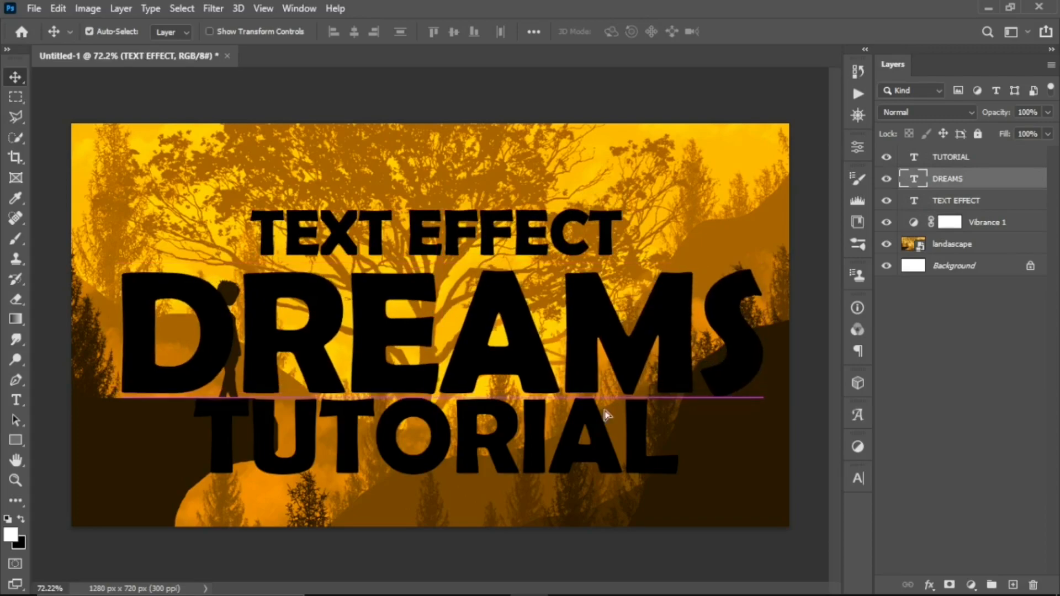
{"action": "left_click", "coordinate": [605, 452]}
{"action": "left_click_drag", "start_coordinate": [606, 453], "coordinate": [610, 454]}
{"action": "left_click_drag", "start_coordinate": [606, 246], "coordinate": [602, 231]}
{"action": "left_click_drag", "start_coordinate": [583, 327], "coordinate": [589, 355]}
{"action": "left_click_drag", "start_coordinate": [587, 438], "coordinate": [581, 439]}
{"action": "left_click_drag", "start_coordinate": [647, 449], "coordinate": [647, 450]}
Convert the TEXT EFFECT, DREAMS and TUTORIAL layers together into a single smart object.
{"action": "left_click", "coordinate": [979, 202], "text": "shift"}
{"action": "right_click", "coordinate": [978, 199]}
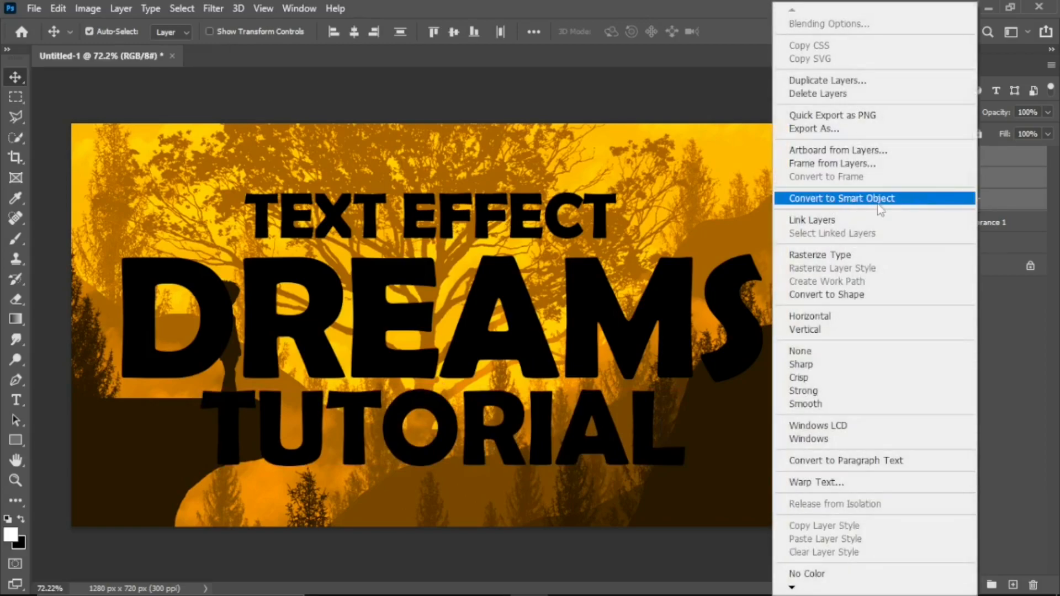
{"action": "left_click", "coordinate": [859, 200]}
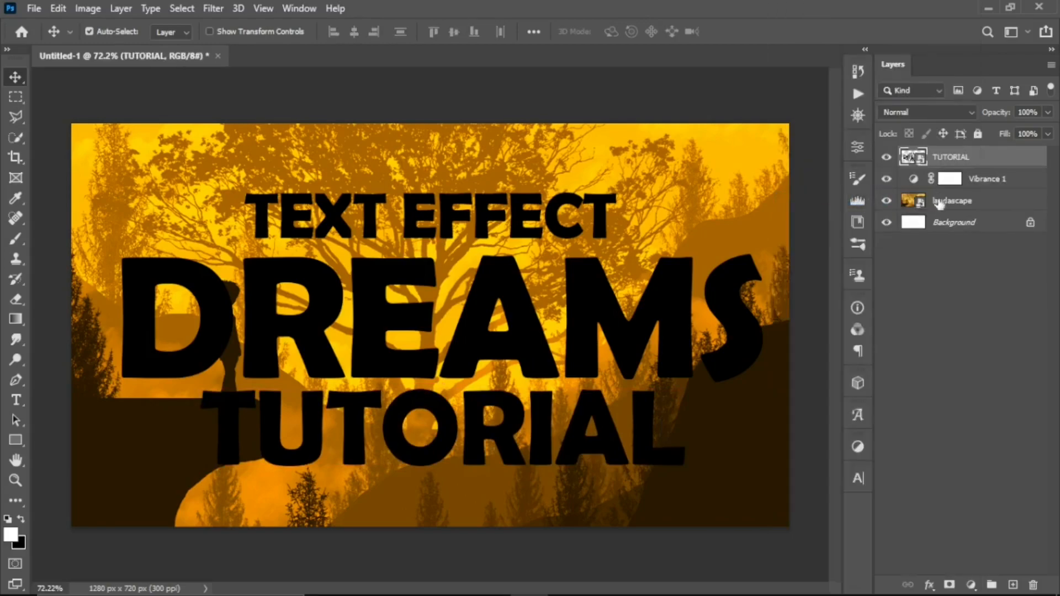
With the landascape layer active, load the text smart object's outline as a selection and invert it.
{"action": "left_click", "coordinate": [914, 204]}
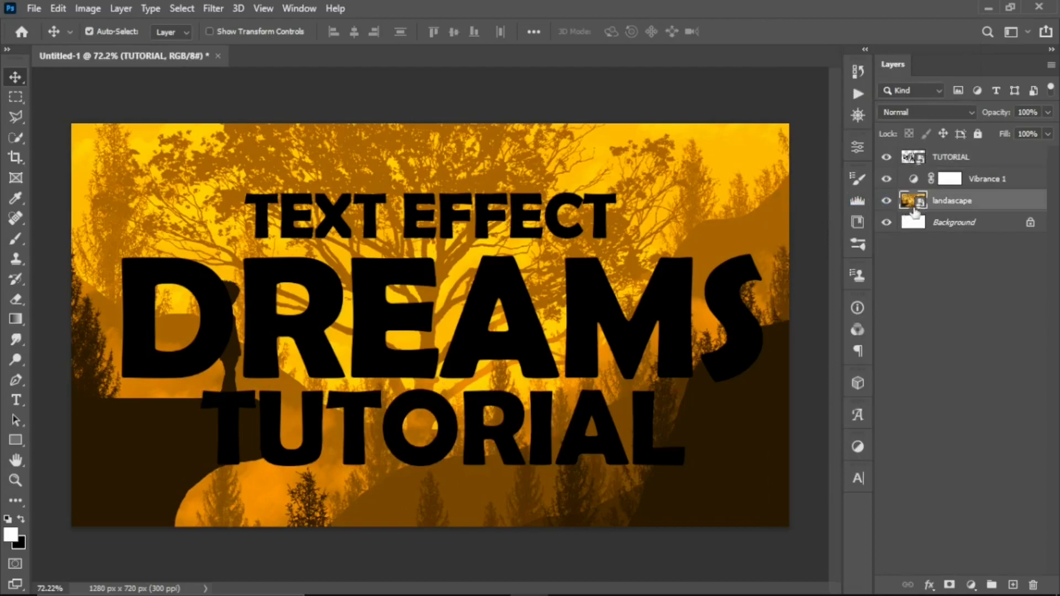
{"action": "left_click", "coordinate": [916, 160], "text": "ctrl"}
{"action": "left_click", "coordinate": [182, 9]}
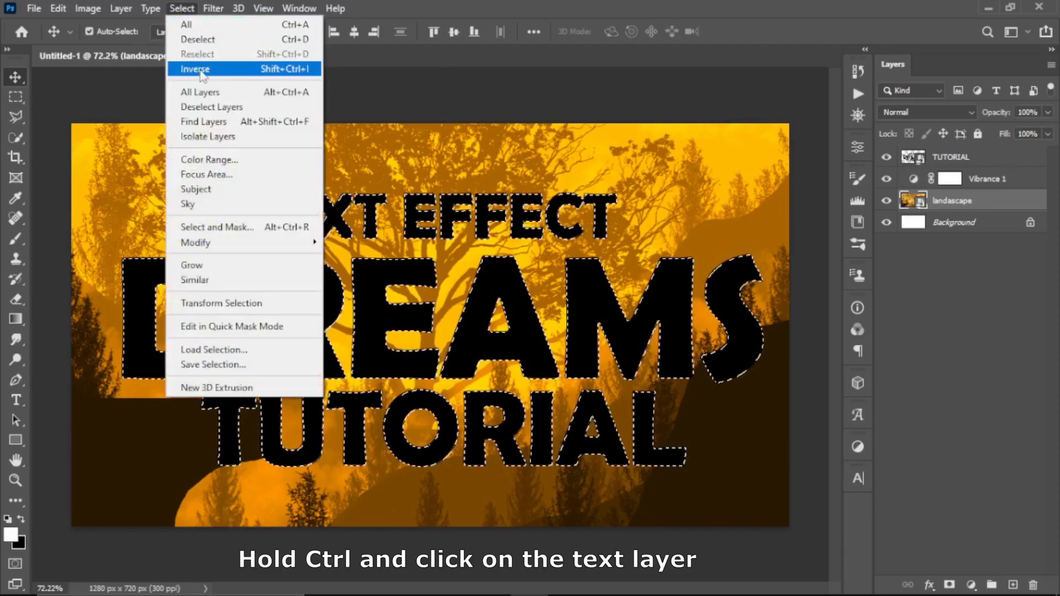
{"action": "left_click", "coordinate": [243, 71]}
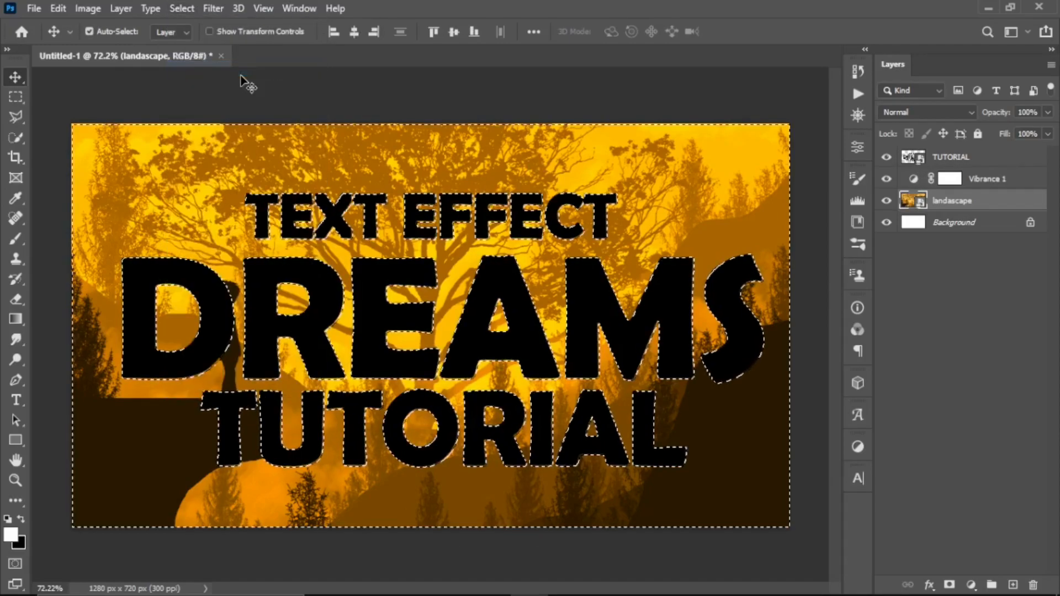
Add a white (ffffff) Solid Color fill layer from the selection above landascape and lower its opacity to 49%.
{"action": "left_click", "coordinate": [971, 585]}
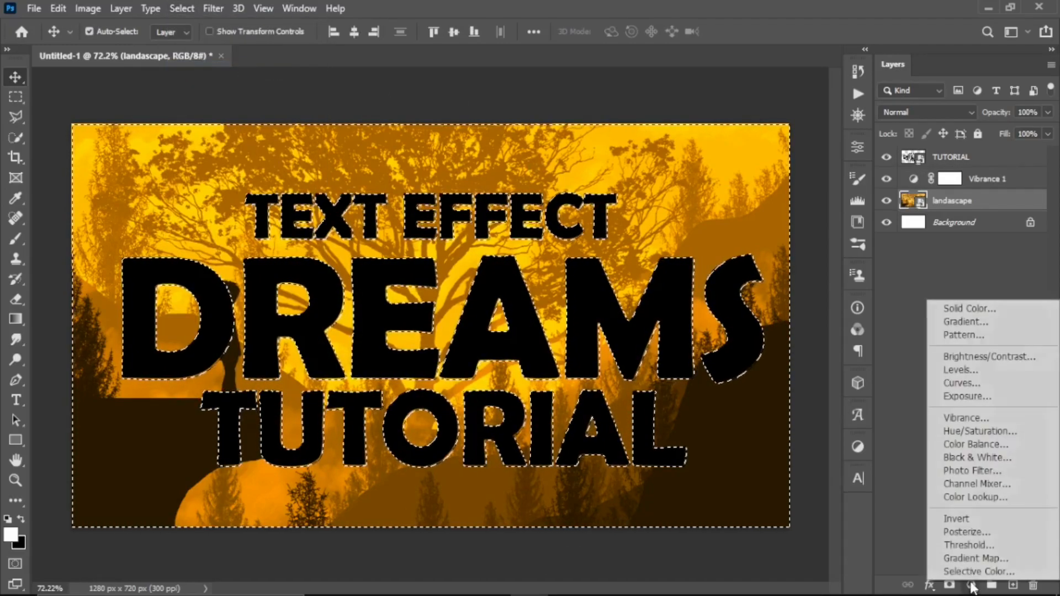
{"action": "left_click", "coordinate": [968, 308]}
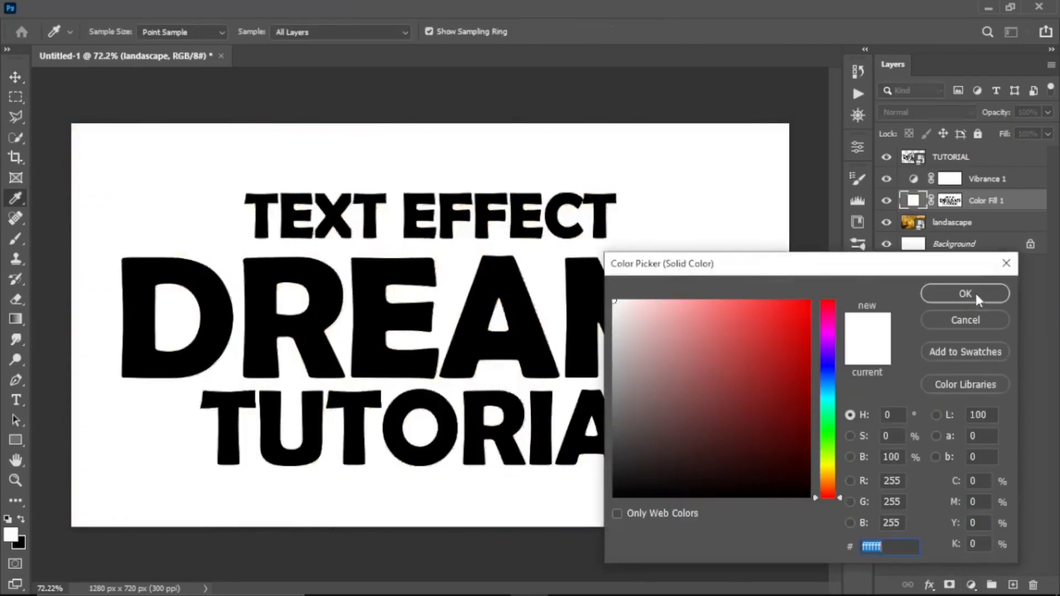
{"action": "left_click", "coordinate": [975, 292]}
{"action": "left_click", "coordinate": [1047, 112]}
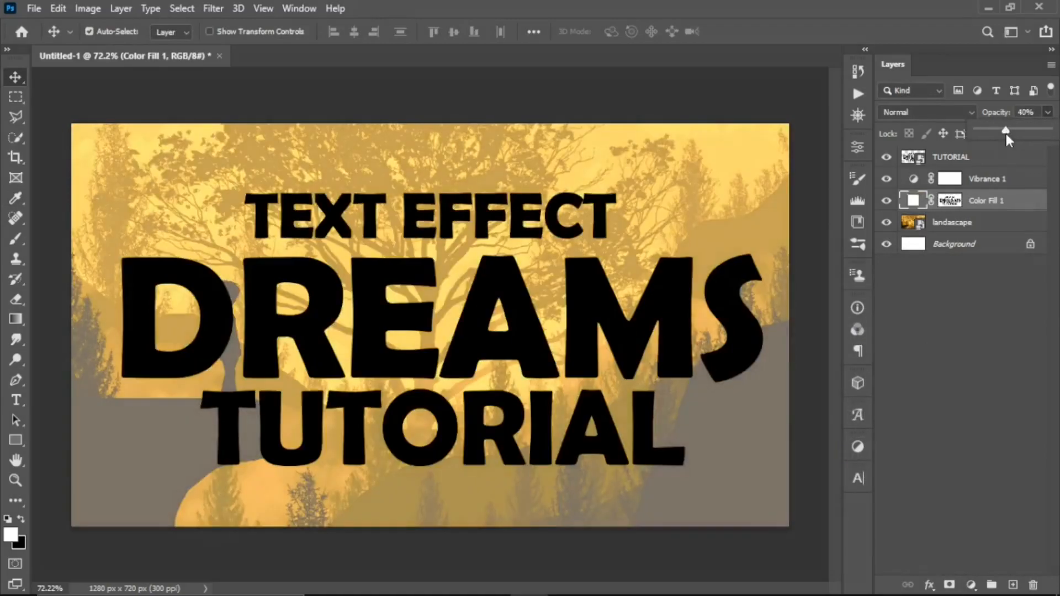
{"action": "left_click_drag", "start_coordinate": [1011, 134], "coordinate": [1012, 131]}
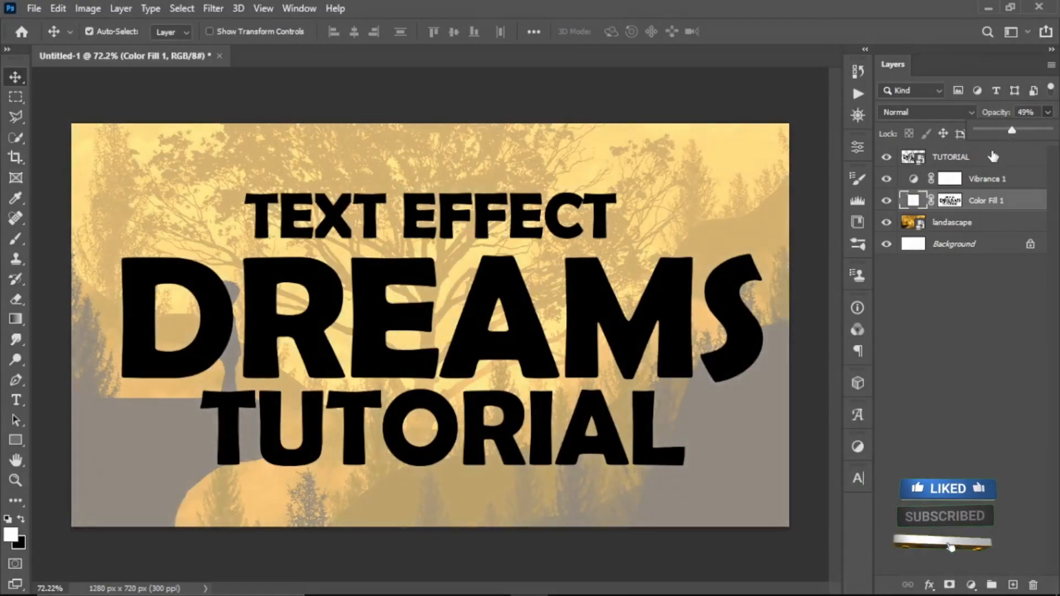
Set the blend mode of the TUTORIAL smart object to Soft Light.
{"action": "left_click", "coordinate": [975, 159]}
{"action": "left_click", "coordinate": [925, 112]}
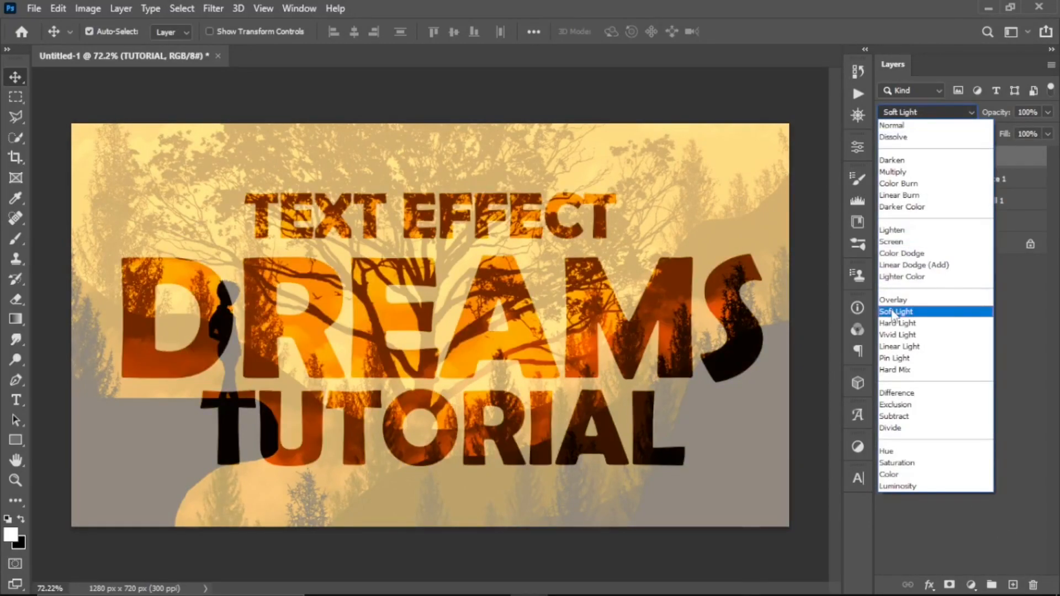
{"action": "left_click", "coordinate": [892, 313]}
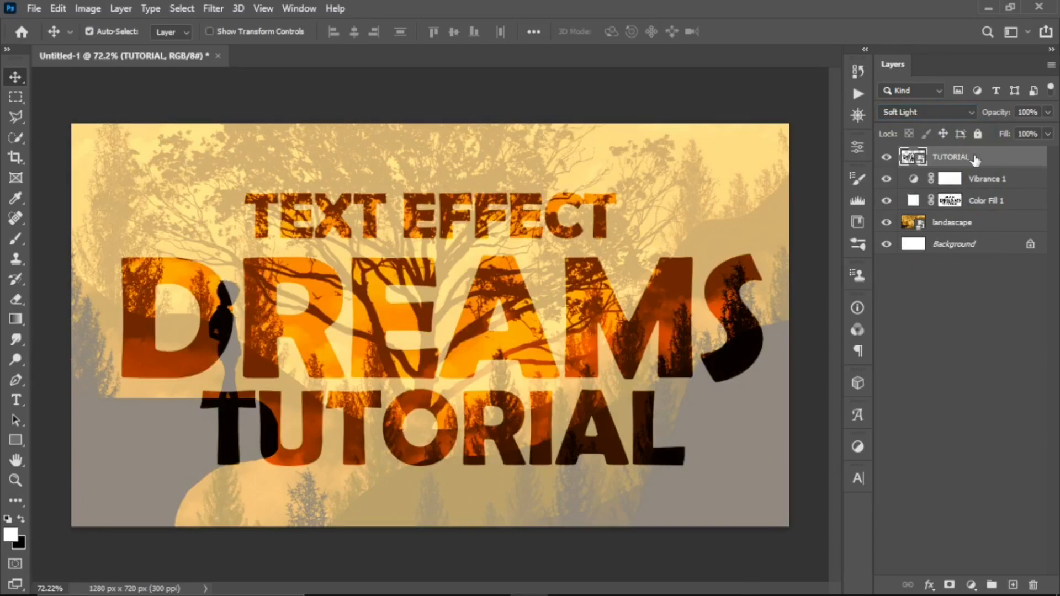
{"action": "left_click", "coordinate": [1048, 113]}
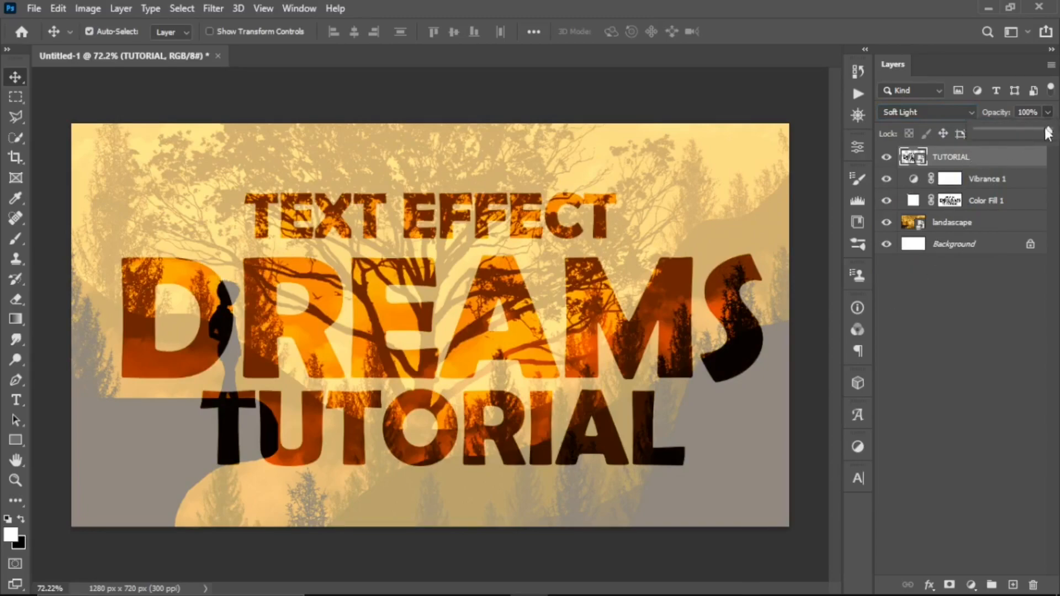
Set the opacity of the Color Fill 1 layer to 53%.
{"action": "left_click", "coordinate": [993, 205]}
{"action": "left_click", "coordinate": [994, 205]}
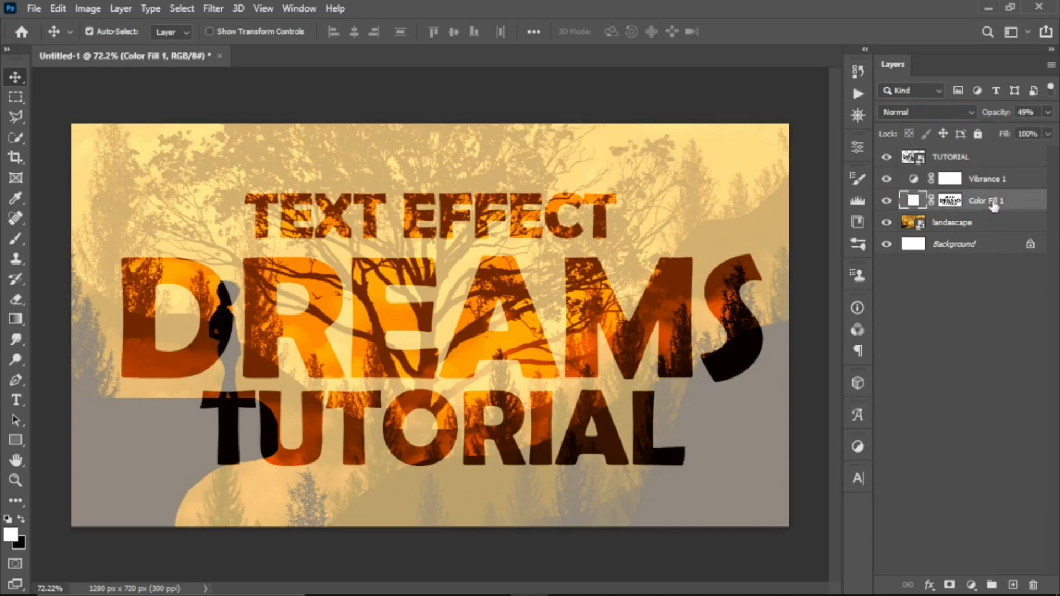
{"action": "left_click", "coordinate": [1047, 113]}
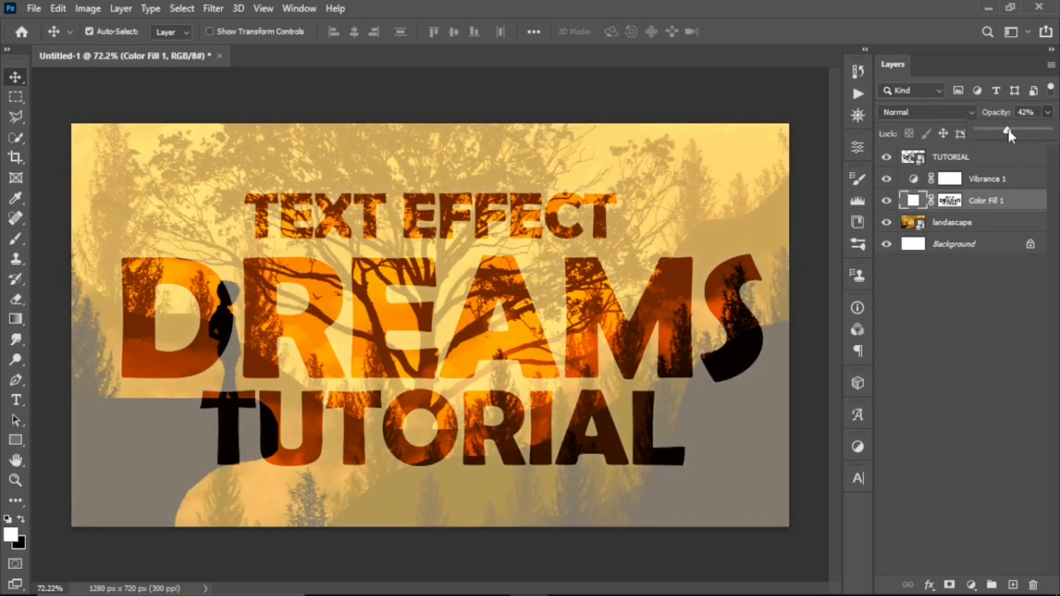
{"action": "left_click_drag", "start_coordinate": [1014, 133], "coordinate": [1017, 132]}
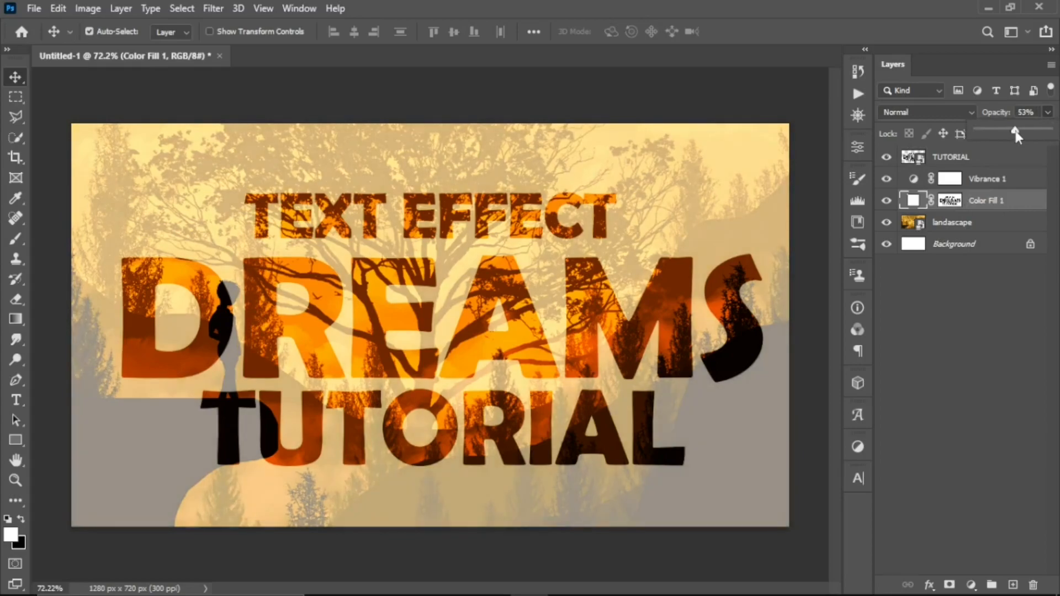
Open the blending options of the TUTORIAL smart object and enable the Bevel & Emboss effect, keeping the artwork in view.
{"action": "left_click", "coordinate": [951, 159]}
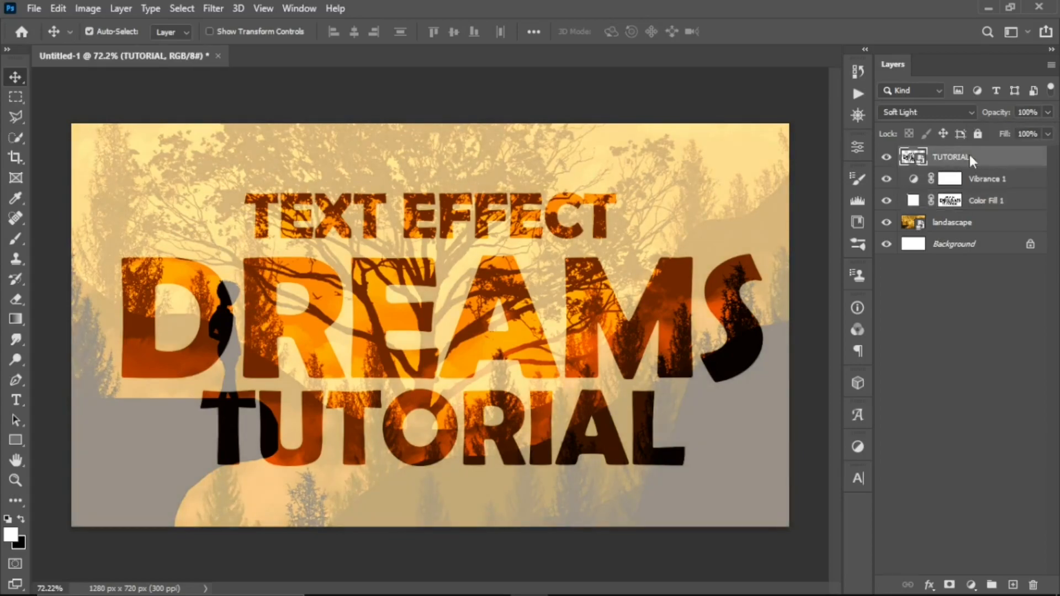
{"action": "right_click", "coordinate": [951, 161]}
{"action": "left_click", "coordinate": [855, 34]}
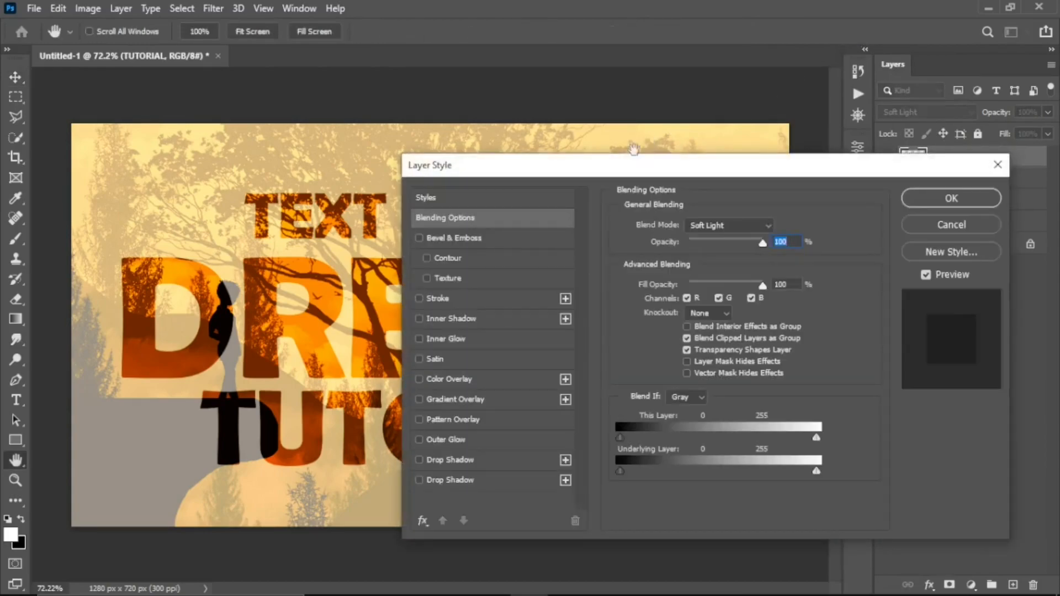
{"action": "left_click_drag", "start_coordinate": [589, 170], "coordinate": [716, 150]}
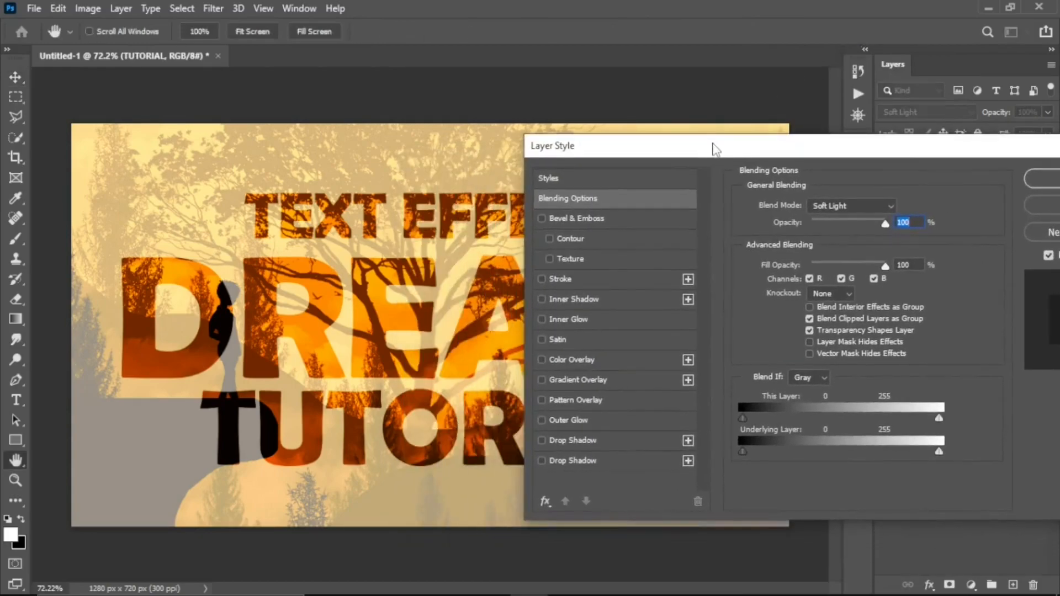
{"action": "left_click", "coordinate": [592, 221]}
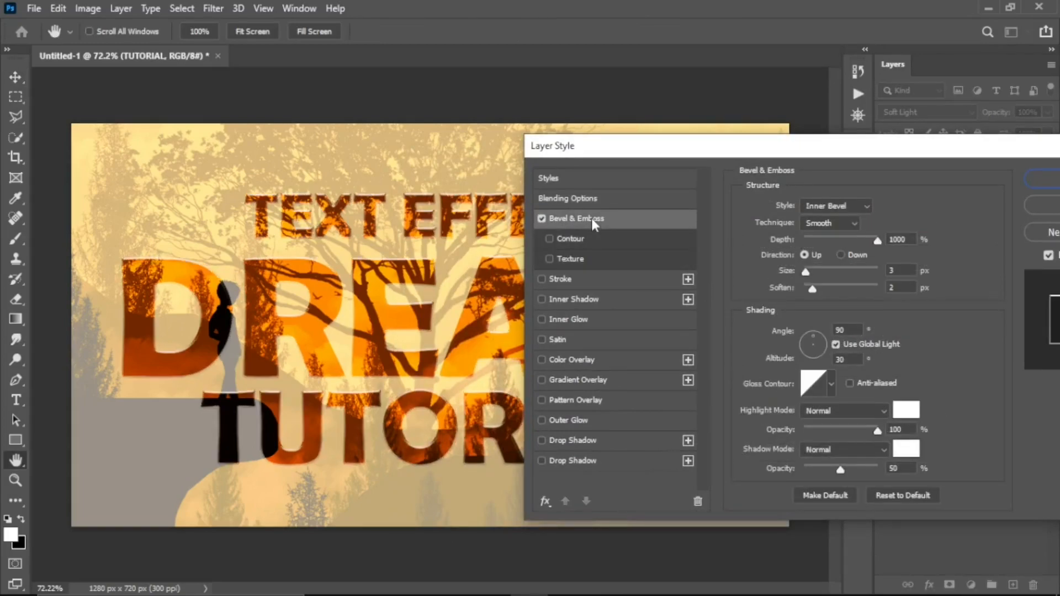
Choose the Smooth technique and the Inner Bevel style for the Bevel & Emboss effect.
{"action": "left_click", "coordinate": [852, 227]}
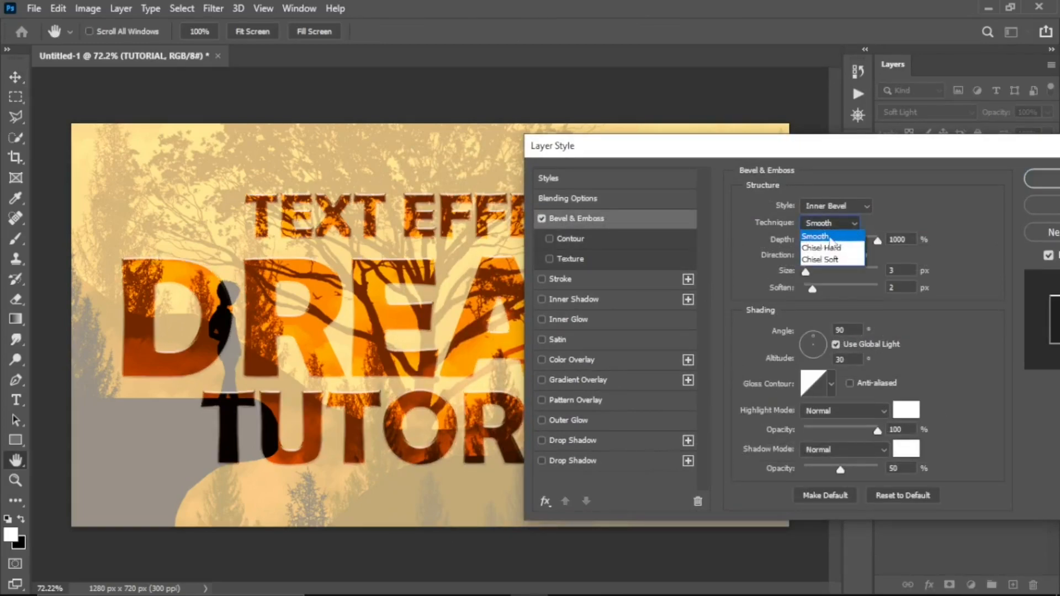
{"action": "left_click", "coordinate": [831, 236]}
{"action": "left_click", "coordinate": [835, 206]}
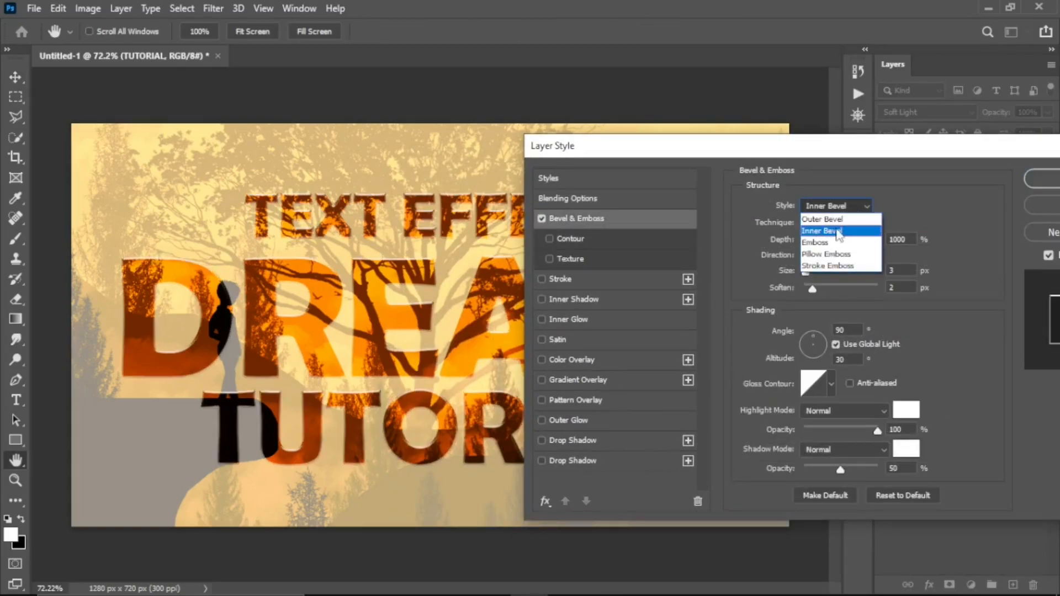
{"action": "left_click", "coordinate": [839, 232]}
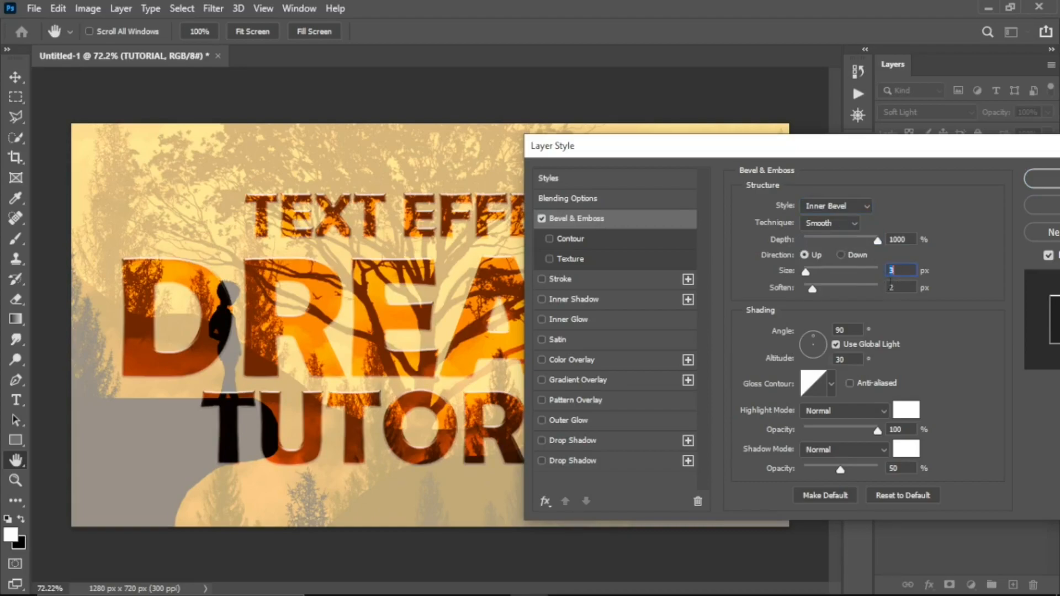
Add a 2 px white outside Stroke and a black Drop Shadow with 9 px distance to the TUTORIAL smart object, and apply the layer style.
{"action": "left_click", "coordinate": [563, 279]}
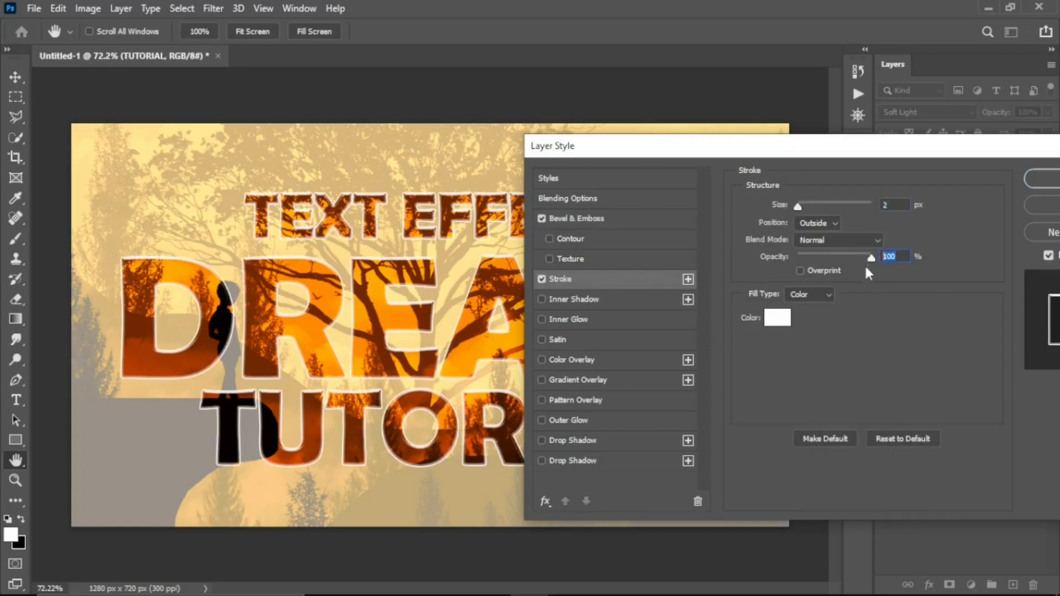
{"action": "left_click", "coordinate": [573, 440]}
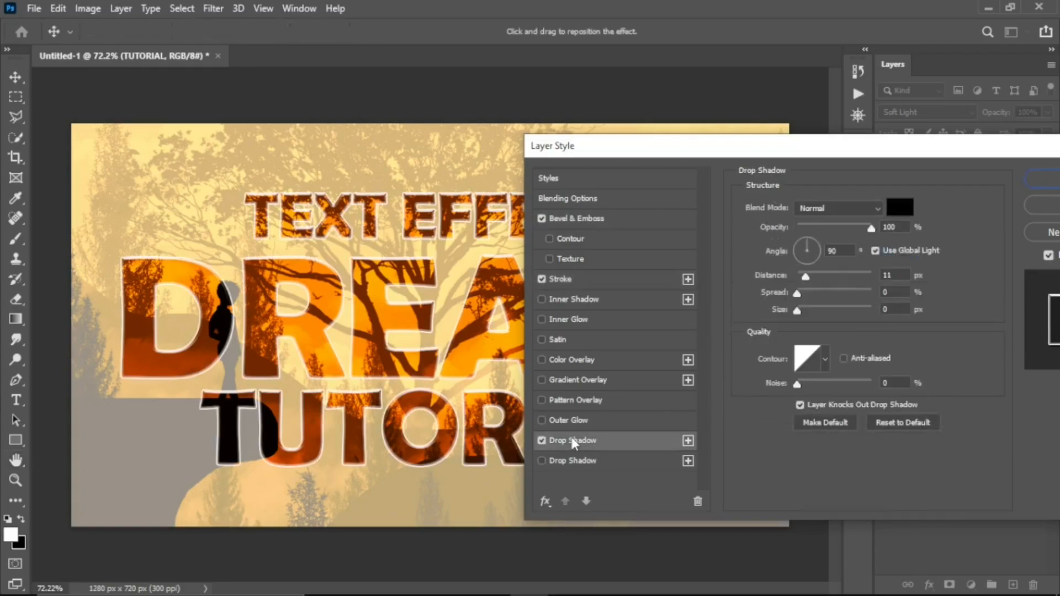
{"action": "left_click", "coordinate": [891, 277]}
{"action": "type", "text": "9"}
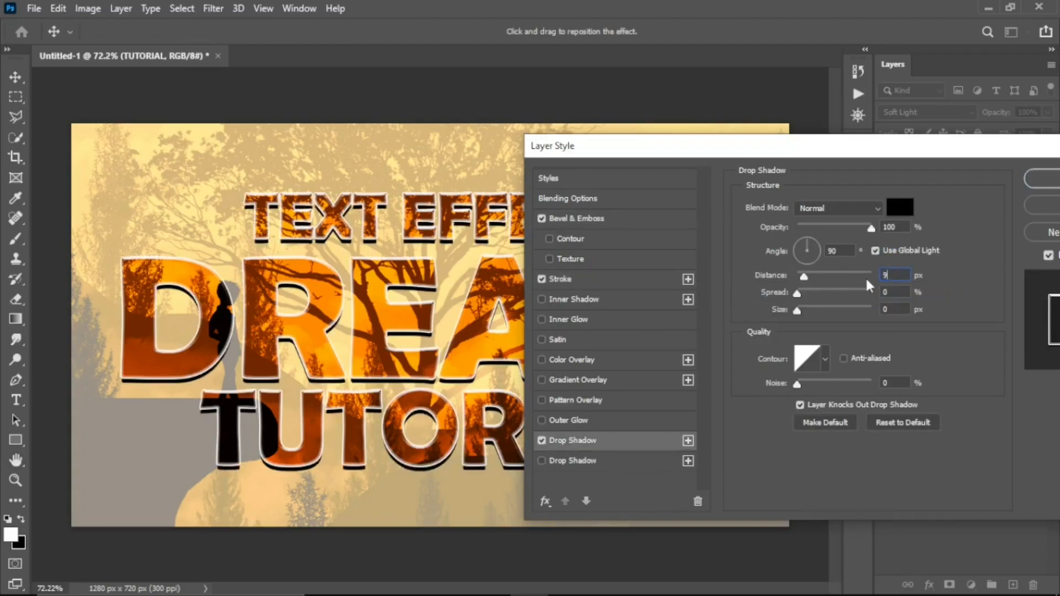
{"action": "left_click_drag", "start_coordinate": [840, 148], "coordinate": [697, 155]}
{"action": "left_click", "coordinate": [920, 180]}
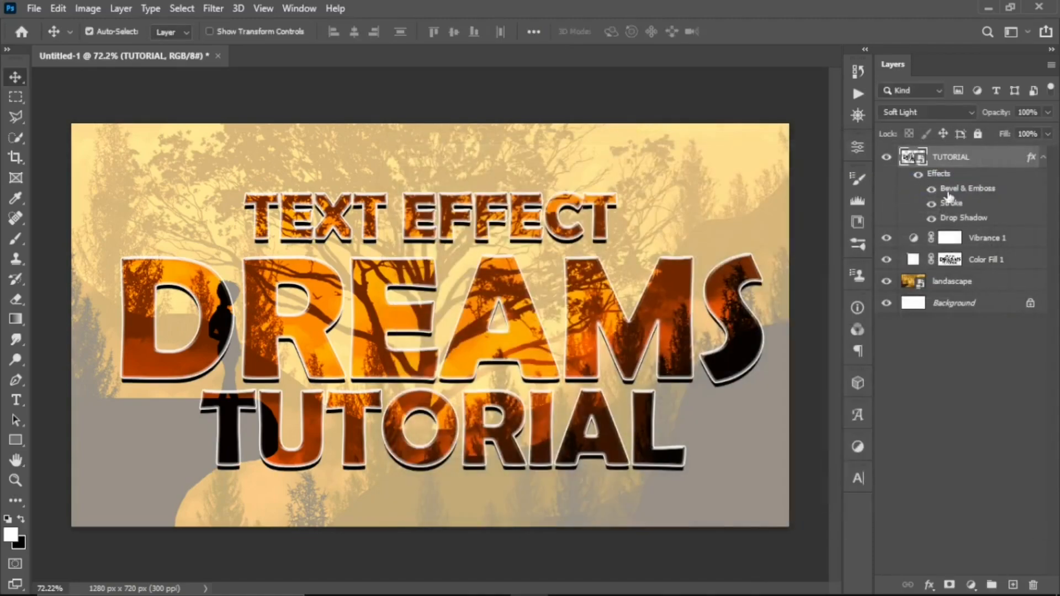
Set the opacity of the Color Fill 1 layer to 66%.
{"action": "left_click", "coordinate": [967, 262]}
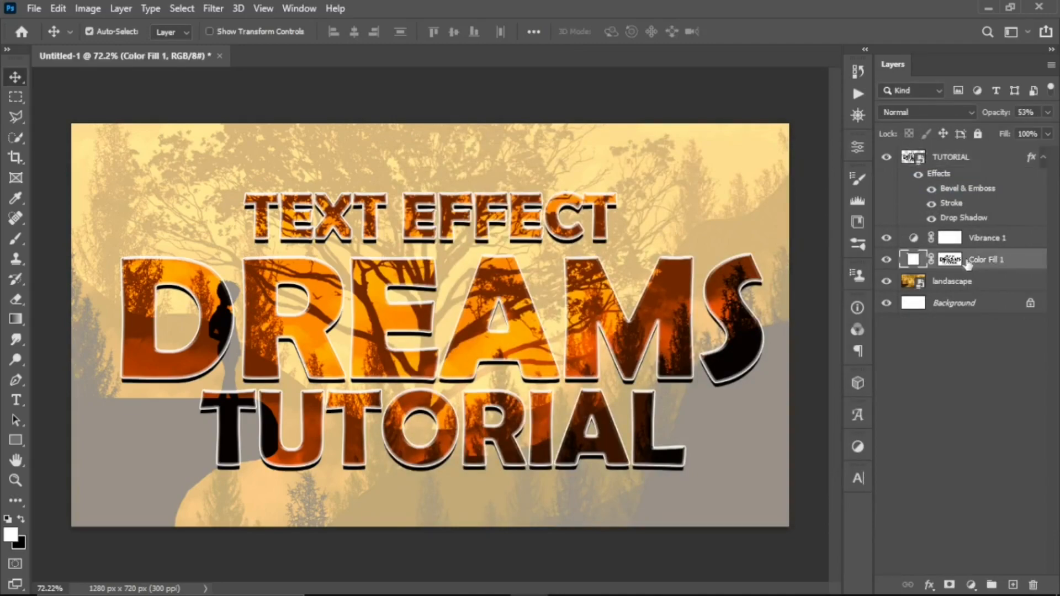
{"action": "left_click", "coordinate": [1050, 112]}
{"action": "left_click_drag", "start_coordinate": [1018, 130], "coordinate": [1015, 130]}
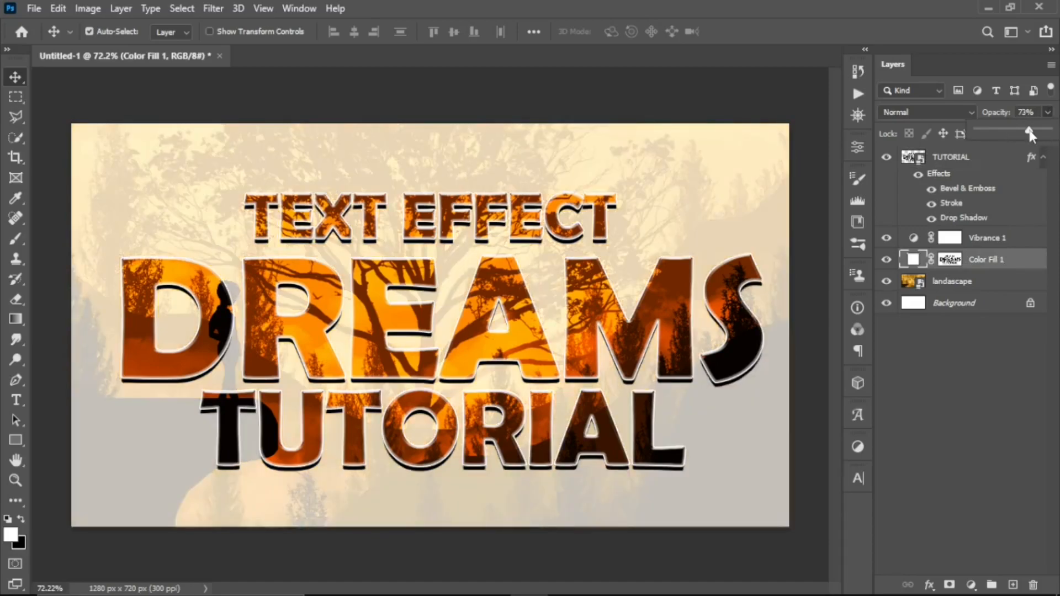
{"action": "left_click_drag", "start_coordinate": [1024, 130], "coordinate": [1023, 130]}
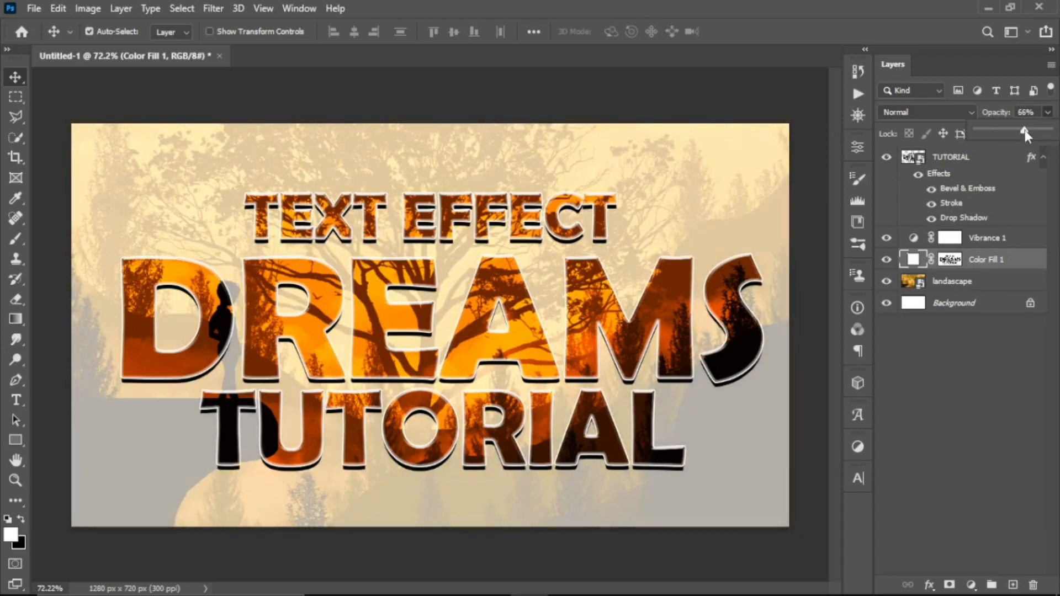
{"action": "left_click", "coordinate": [1021, 261]}
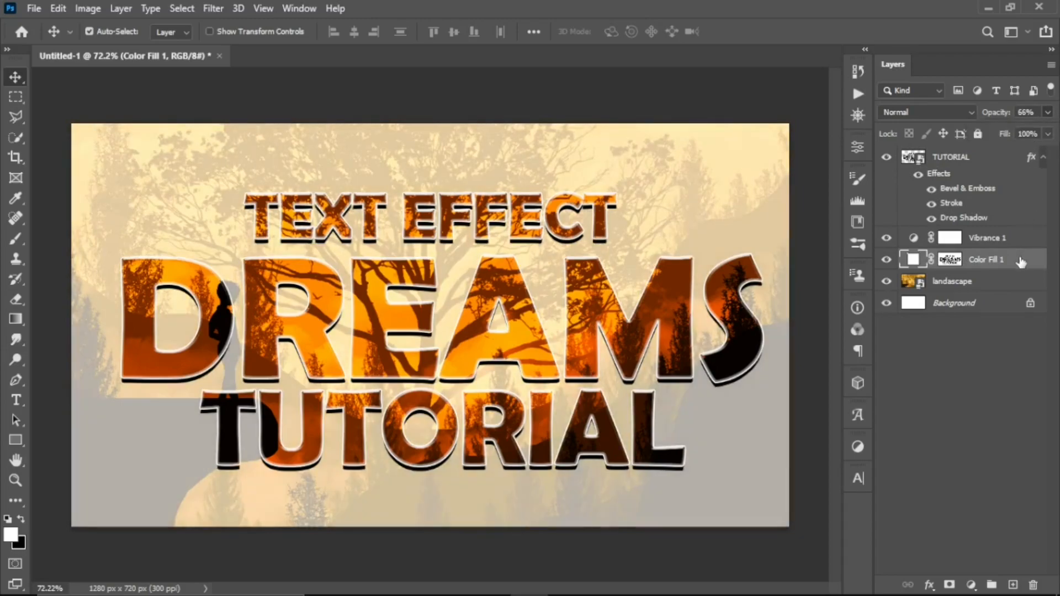
Merge all visible layers into one and unlock the merged background layer.
{"action": "left_click", "coordinate": [976, 160]}
{"action": "right_click", "coordinate": [976, 160]}
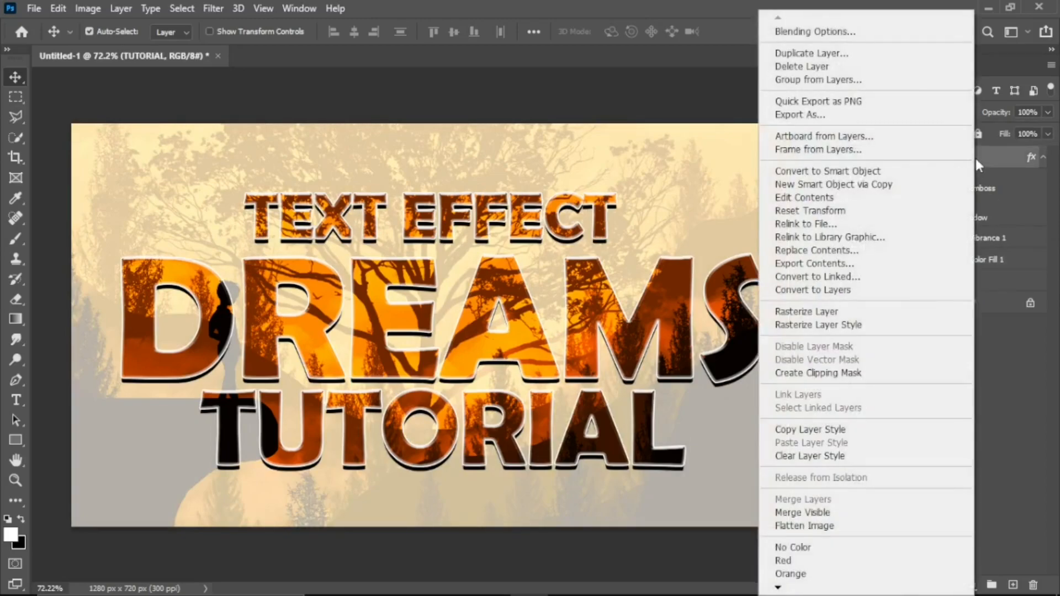
{"action": "left_click", "coordinate": [826, 511]}
{"action": "left_click", "coordinate": [1031, 157]}
Toggle the merged layer's visibility off and on, and examine the finished lettering up close.
{"action": "left_click", "coordinate": [886, 158]}
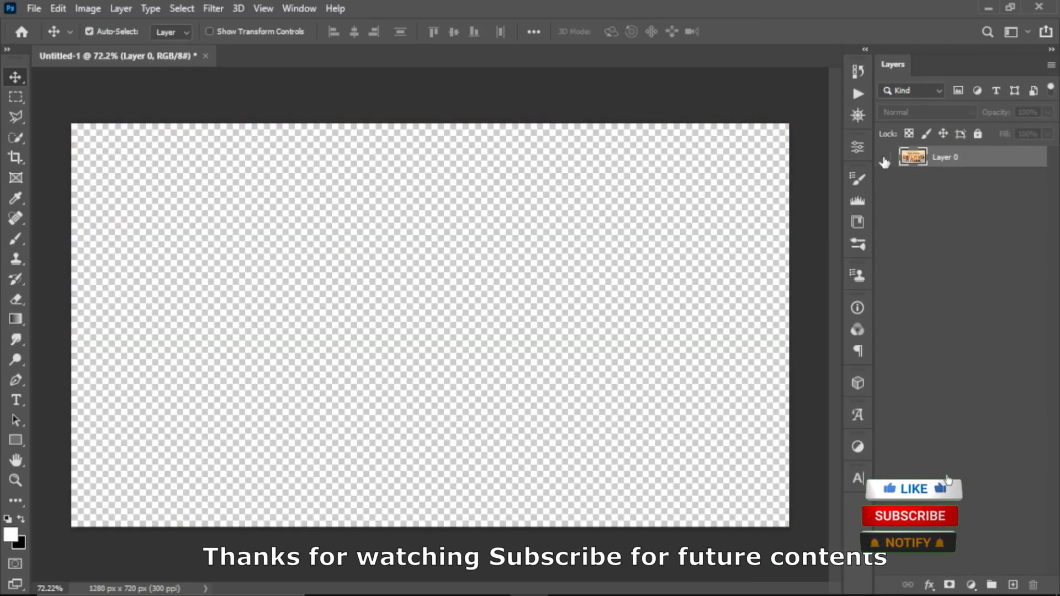
{"action": "left_click", "coordinate": [885, 160]}
{"action": "left_click", "coordinate": [885, 159]}
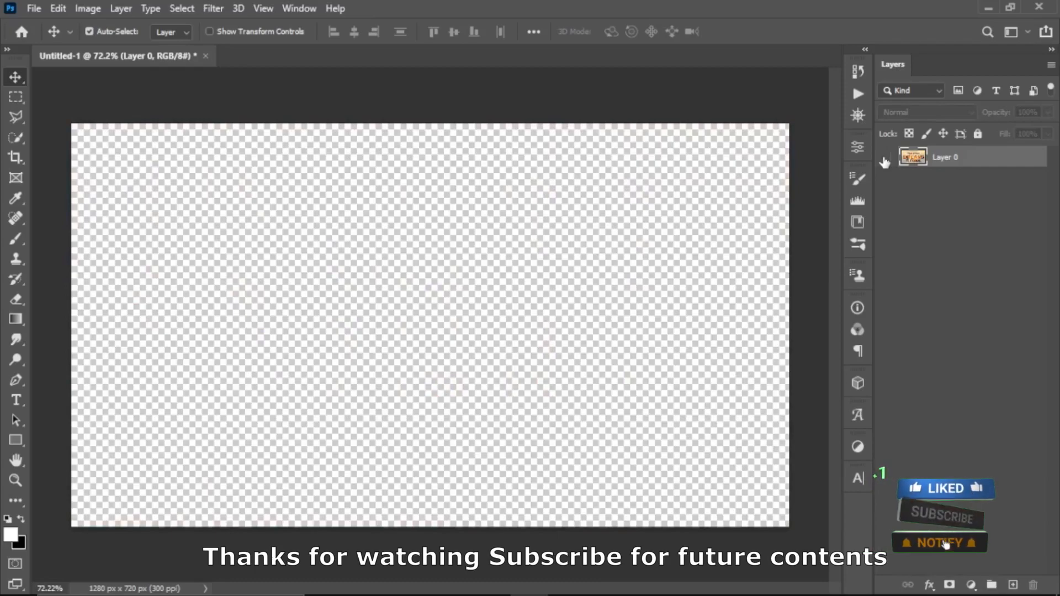
{"action": "left_click", "coordinate": [885, 159]}
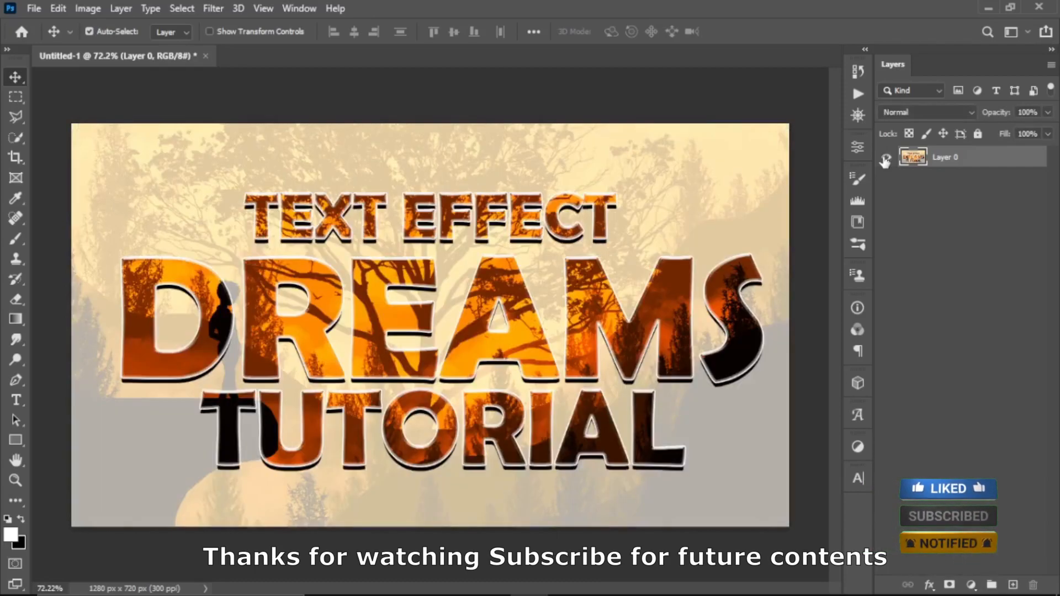
{"action": "scroll", "coordinate": [470, 414], "scroll_direction": "up", "scroll_amount": 2}
{"action": "left_click_drag", "start_coordinate": [563, 330], "coordinate": [685, 235]}
{"action": "scroll", "coordinate": [651, 339], "scroll_direction": "down", "scroll_amount": 4}
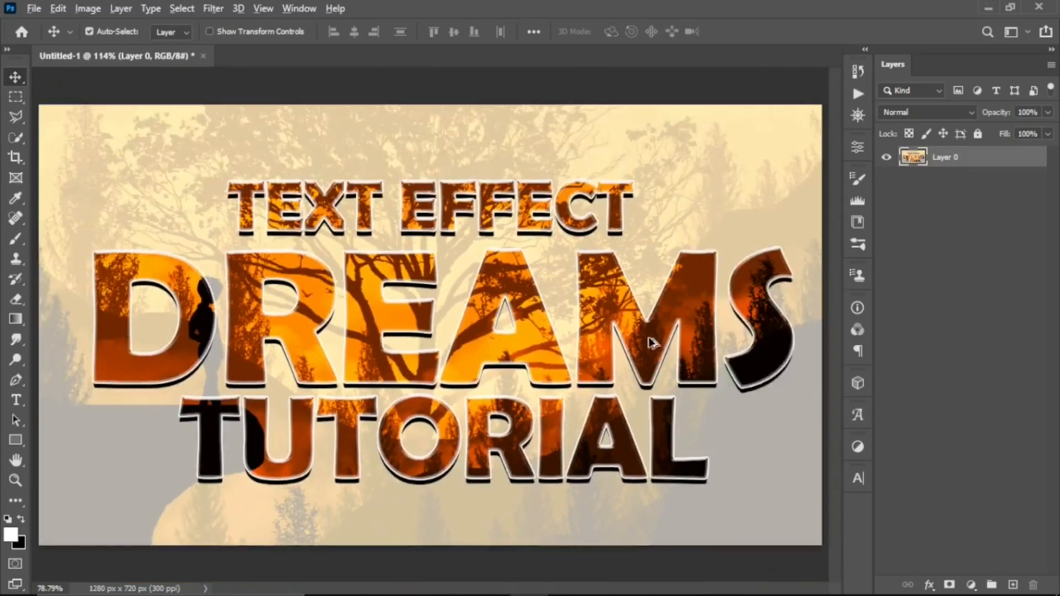